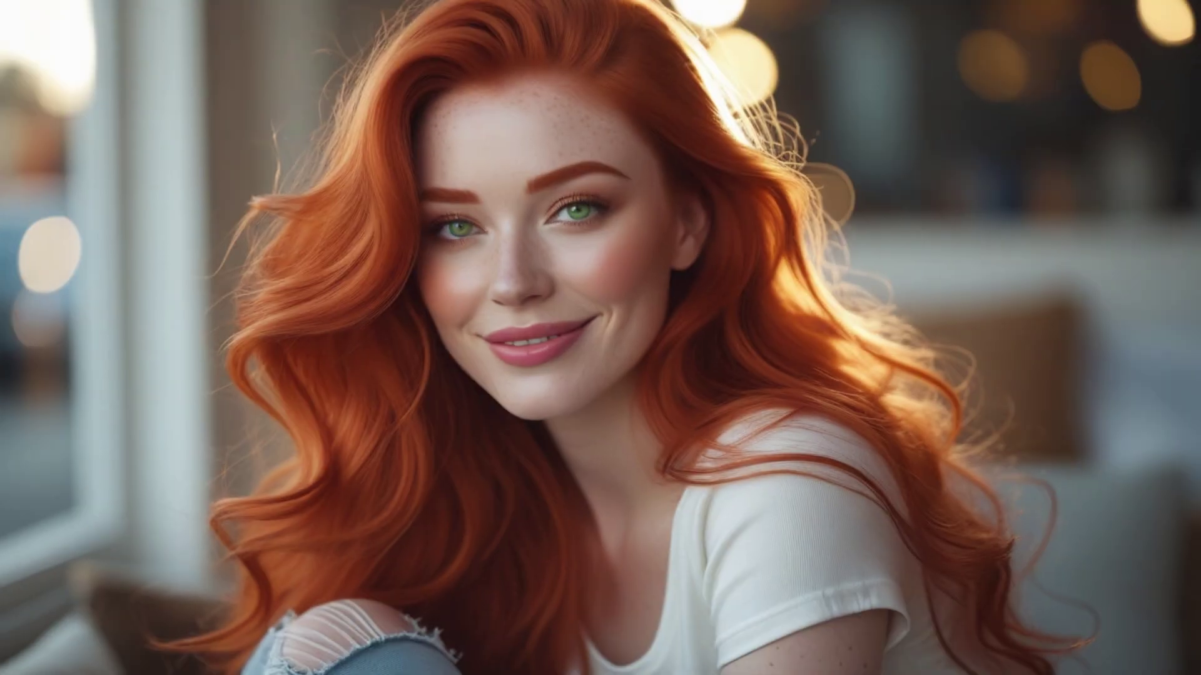
Upload the red-haired woman's image as the reference character
click(371, 242)
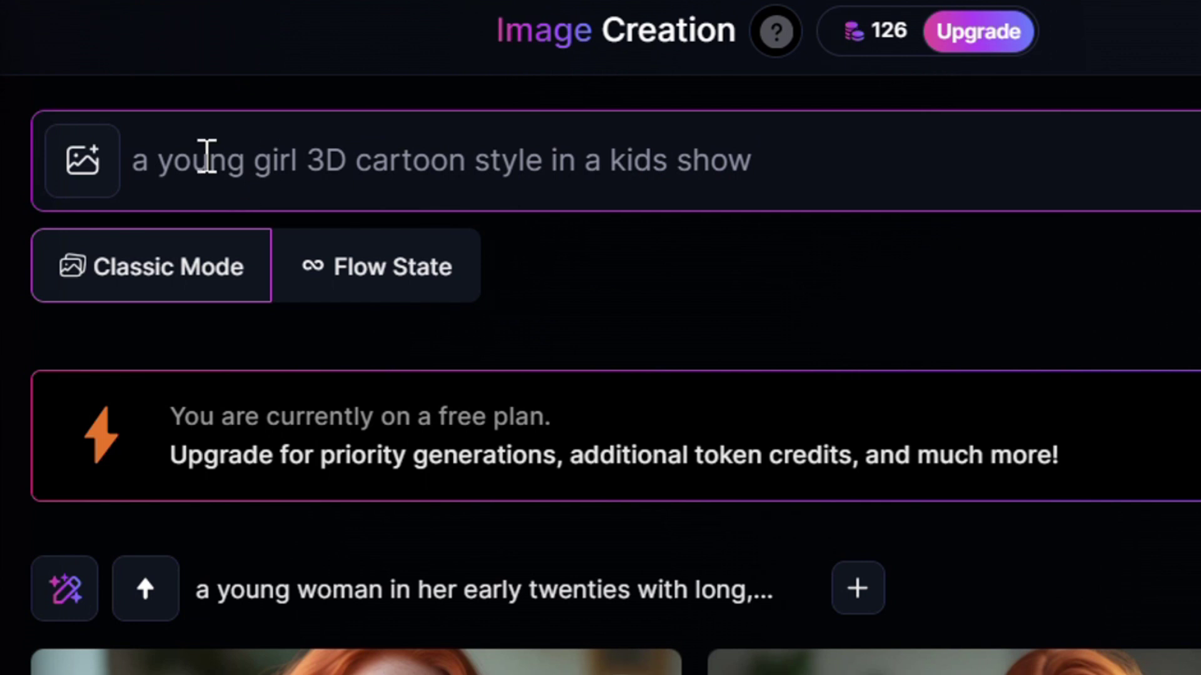
Replace the existing prompt and enlarge the third curly-haired girl image
drag(132, 160, 780, 153)
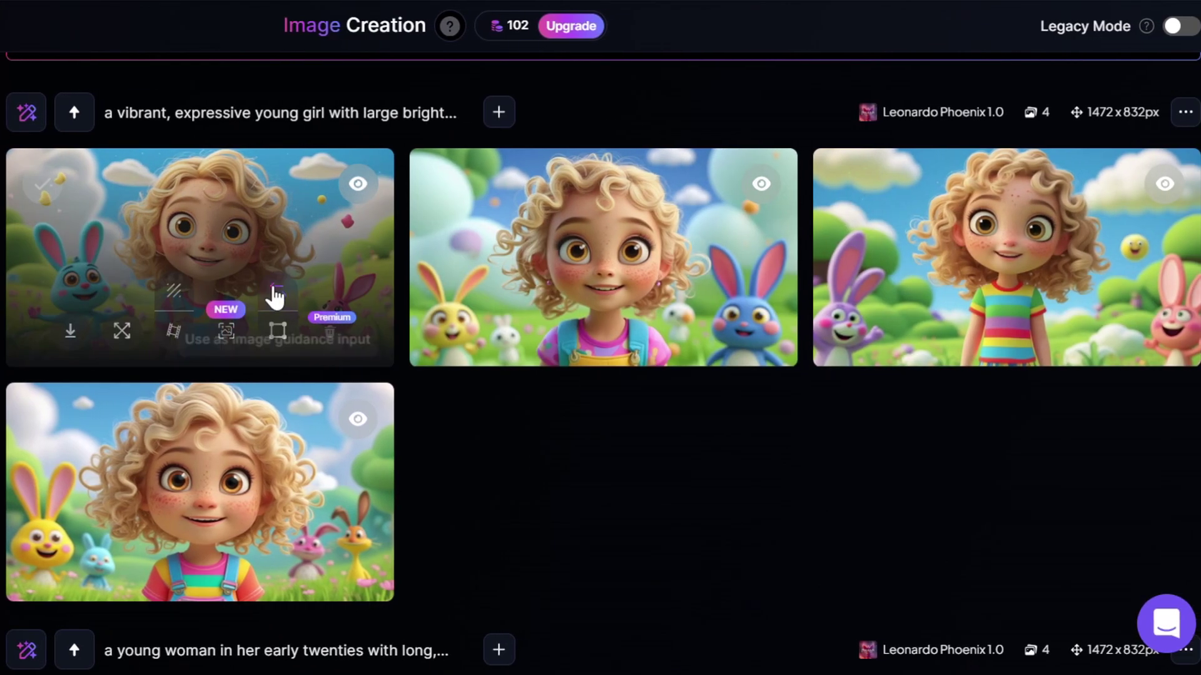
click(947, 229)
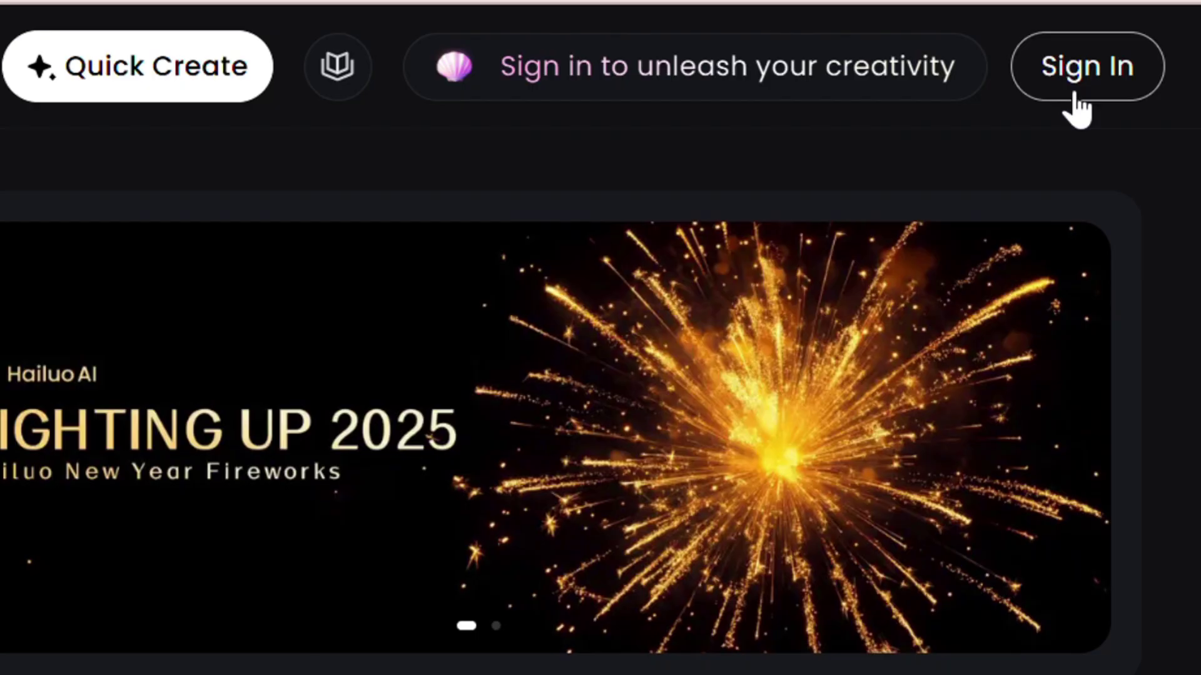
Sign in to Hailuo AI with the Google account and go to video creation
click(1074, 93)
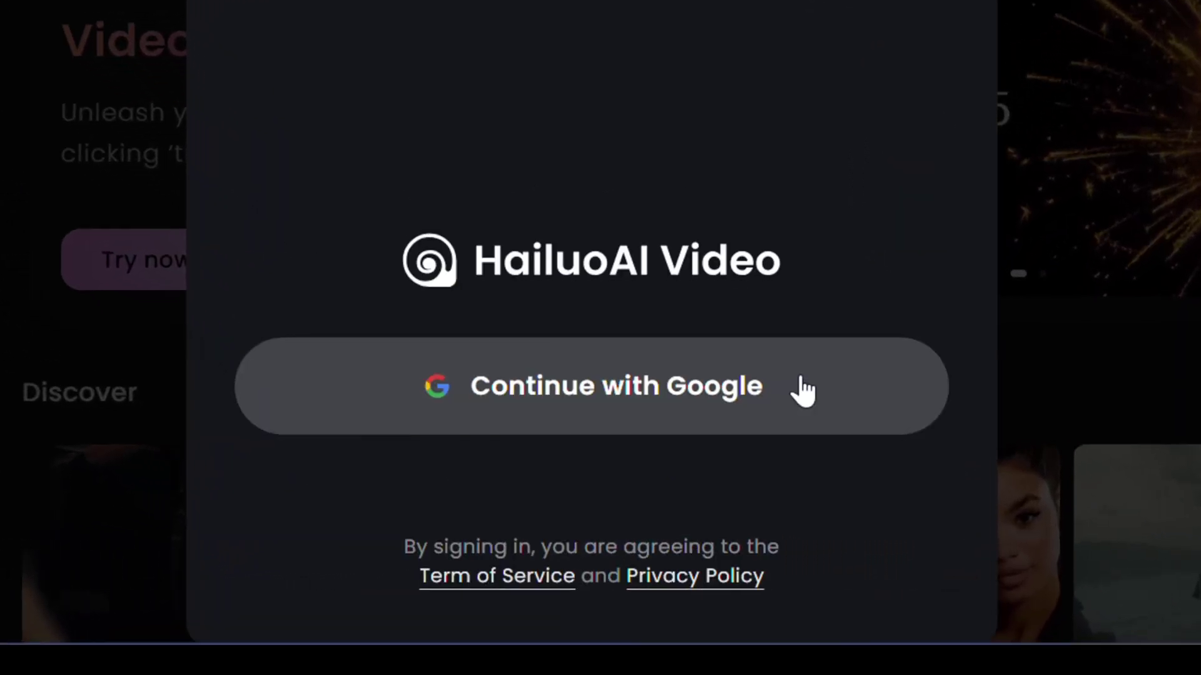
click(511, 425)
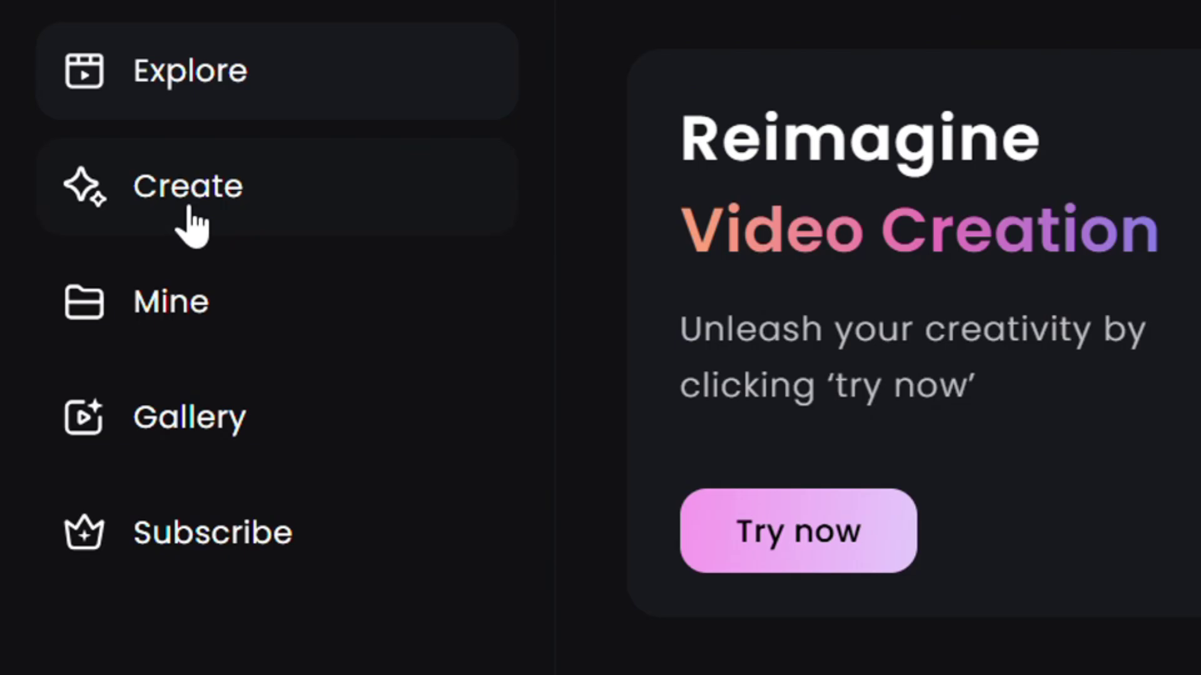
click(78, 234)
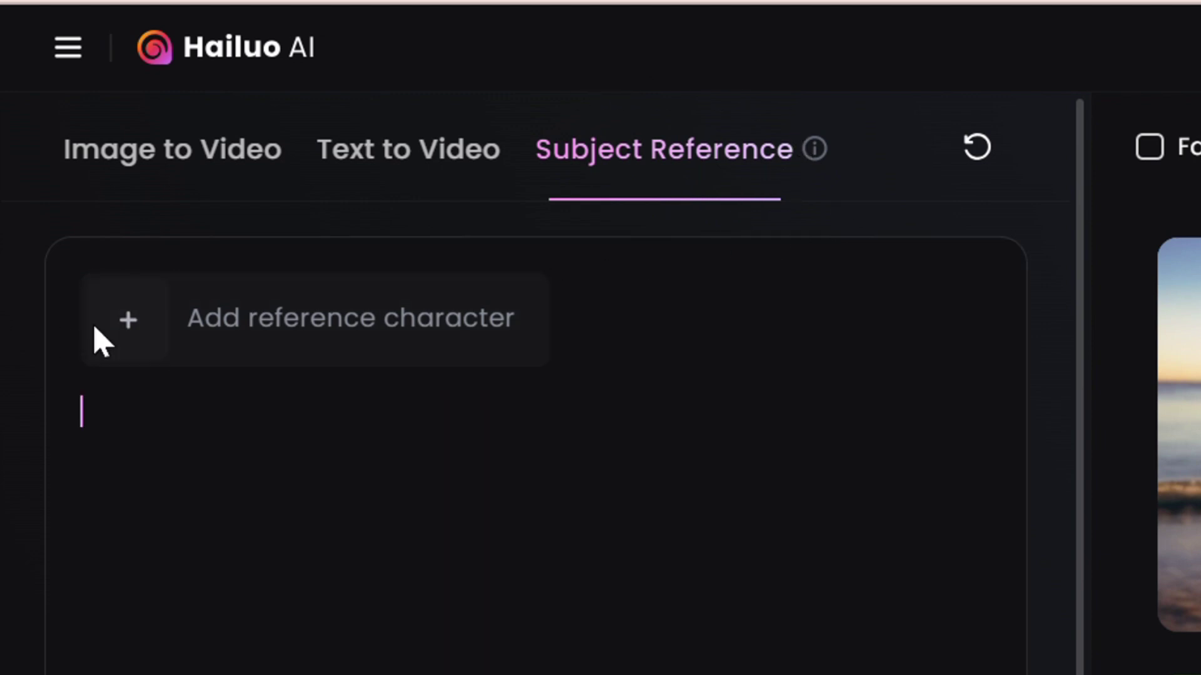
Set the curly-haired cartoon girl image as the reference character
click(102, 342)
click(201, 160)
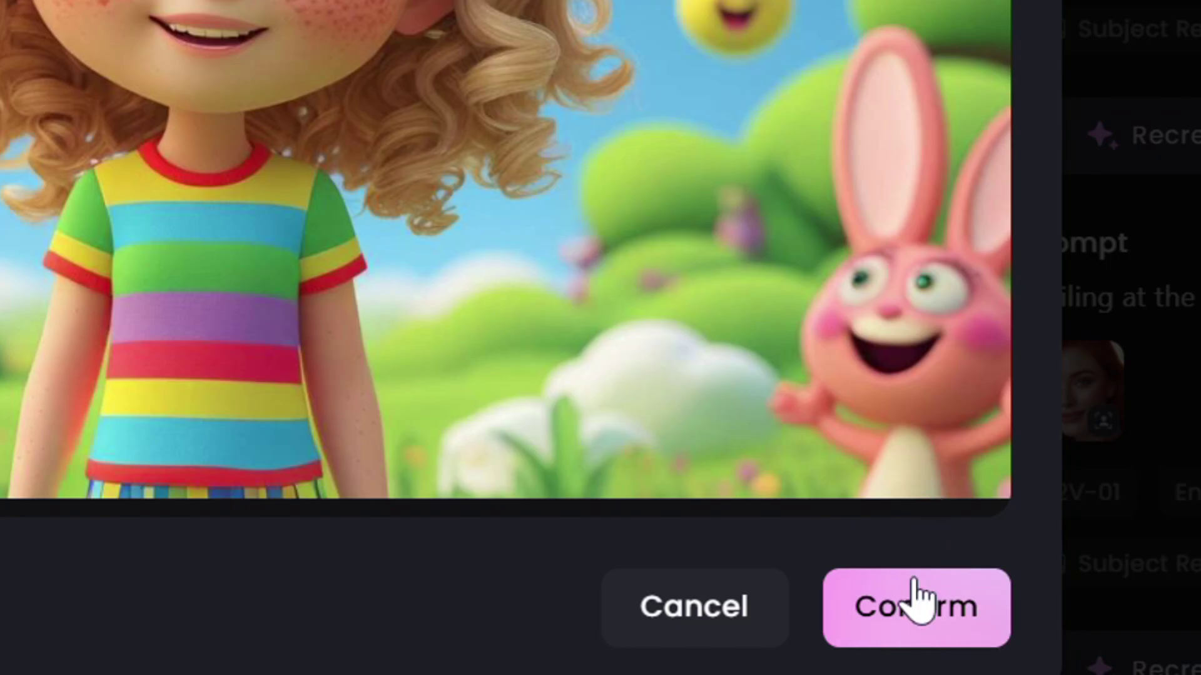
click(914, 600)
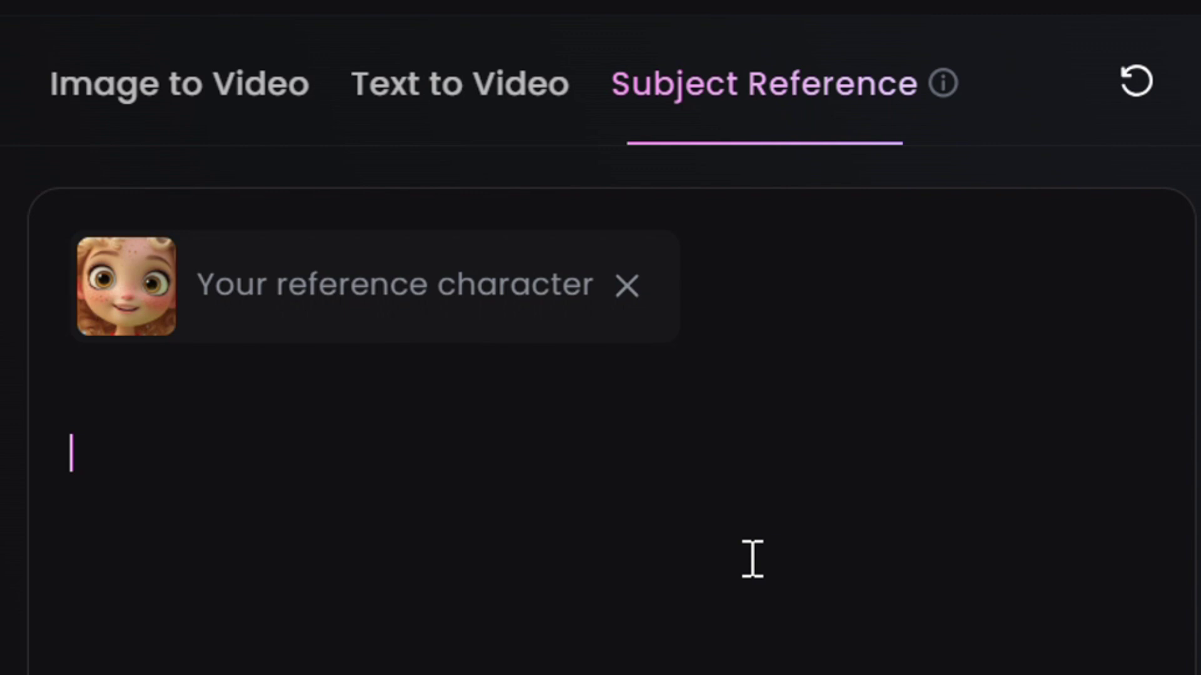
Enter the prompt 'walking in an enchanted wood', keep model S2V-01, and set Quantity to 2
text(walki)
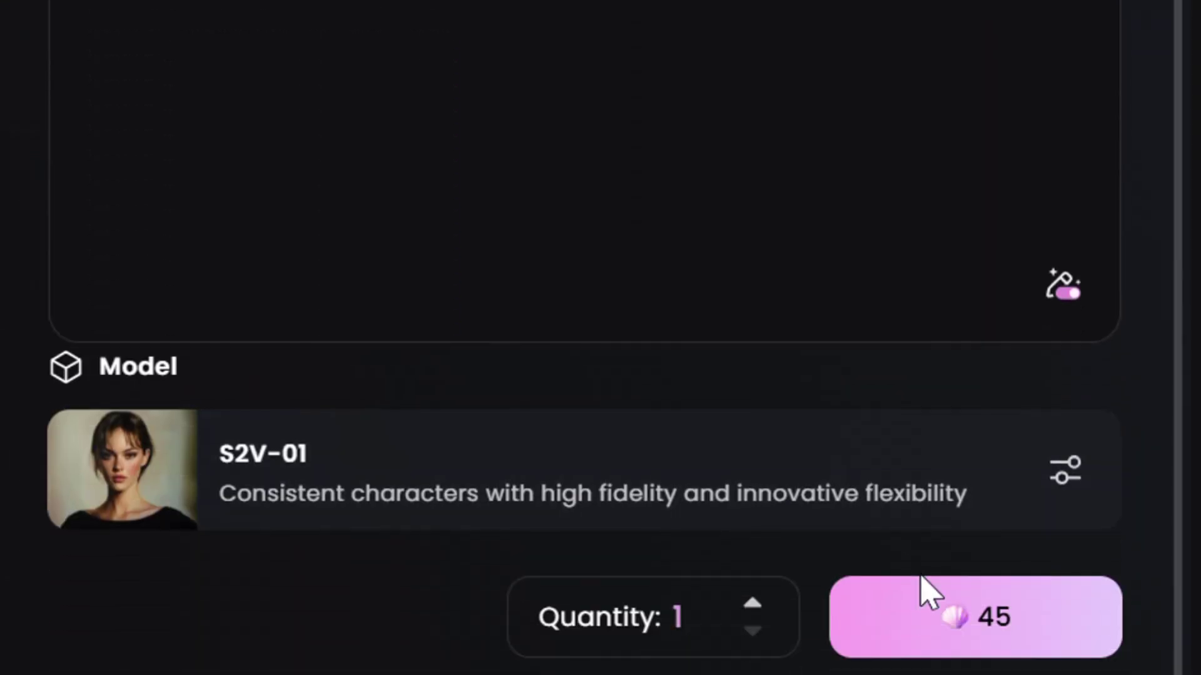
click(961, 436)
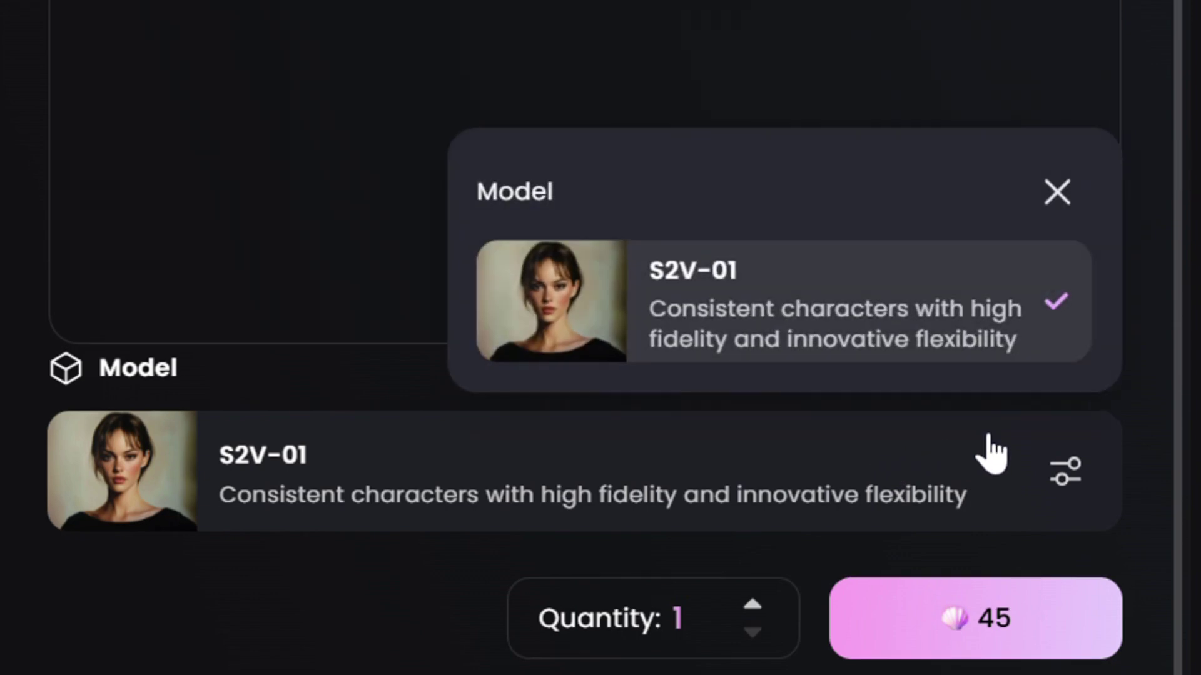
click(1056, 191)
click(753, 604)
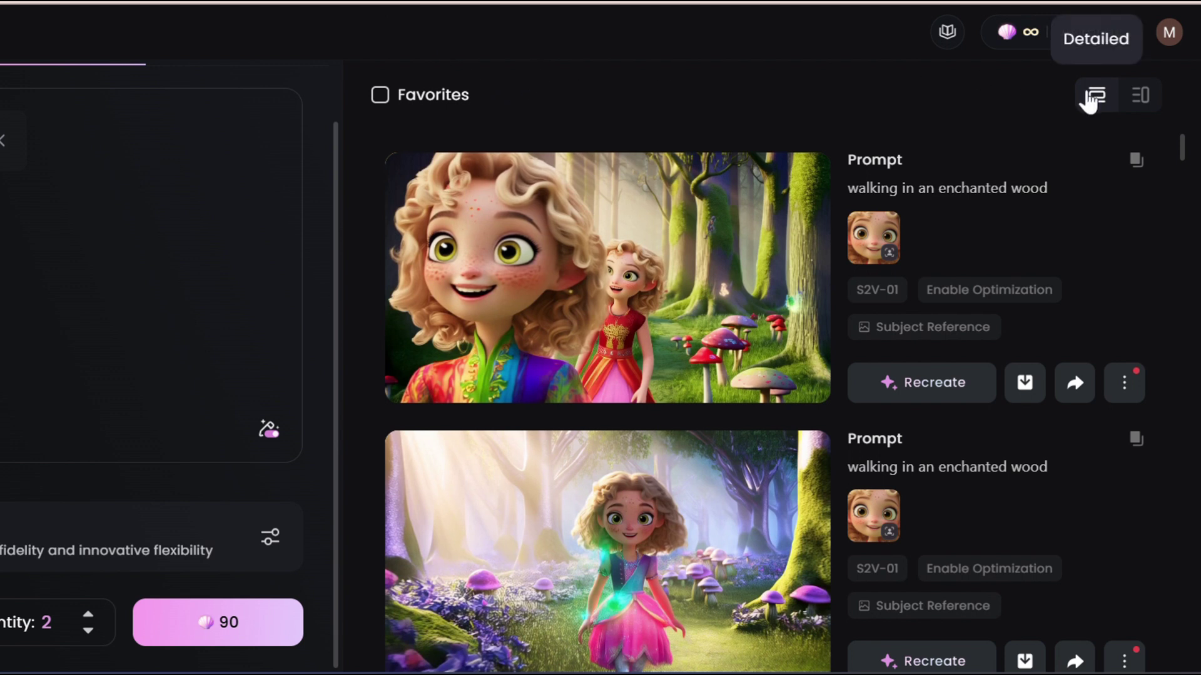
Scroll the results and play the second enchanted-wood video full-screen
scroll(1150, 213, down, 2)
click(643, 370)
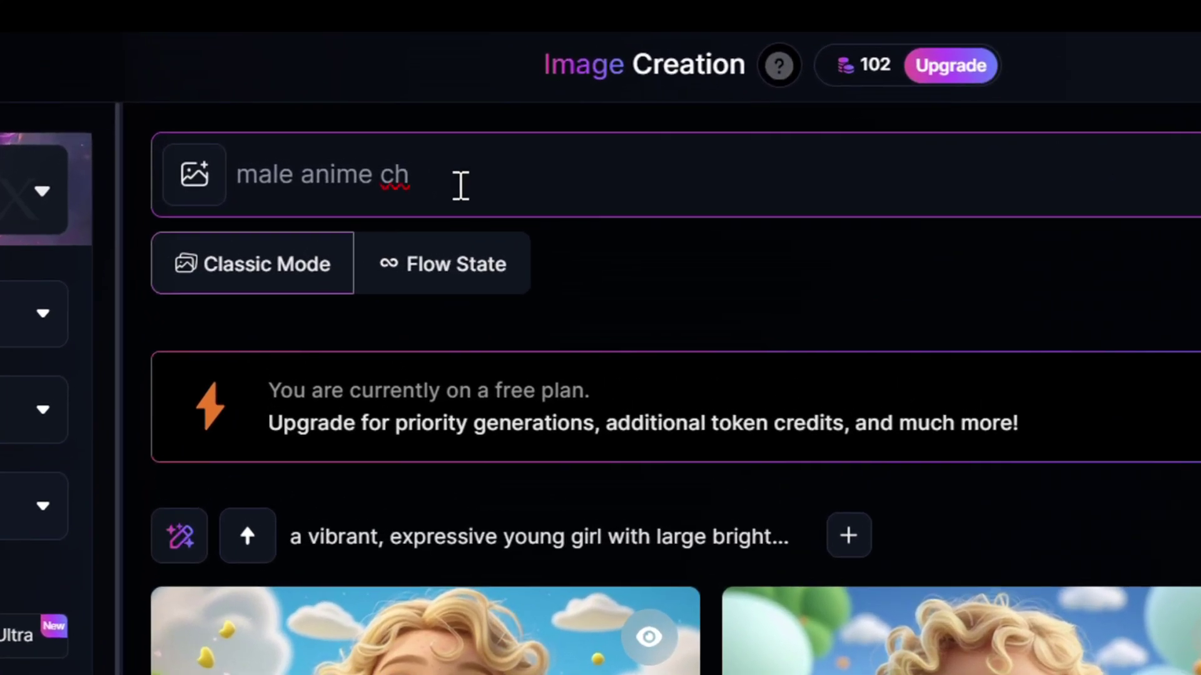
Generate Leonardo AI images from the prompt 'male anime character'
text(a)
text(rc)
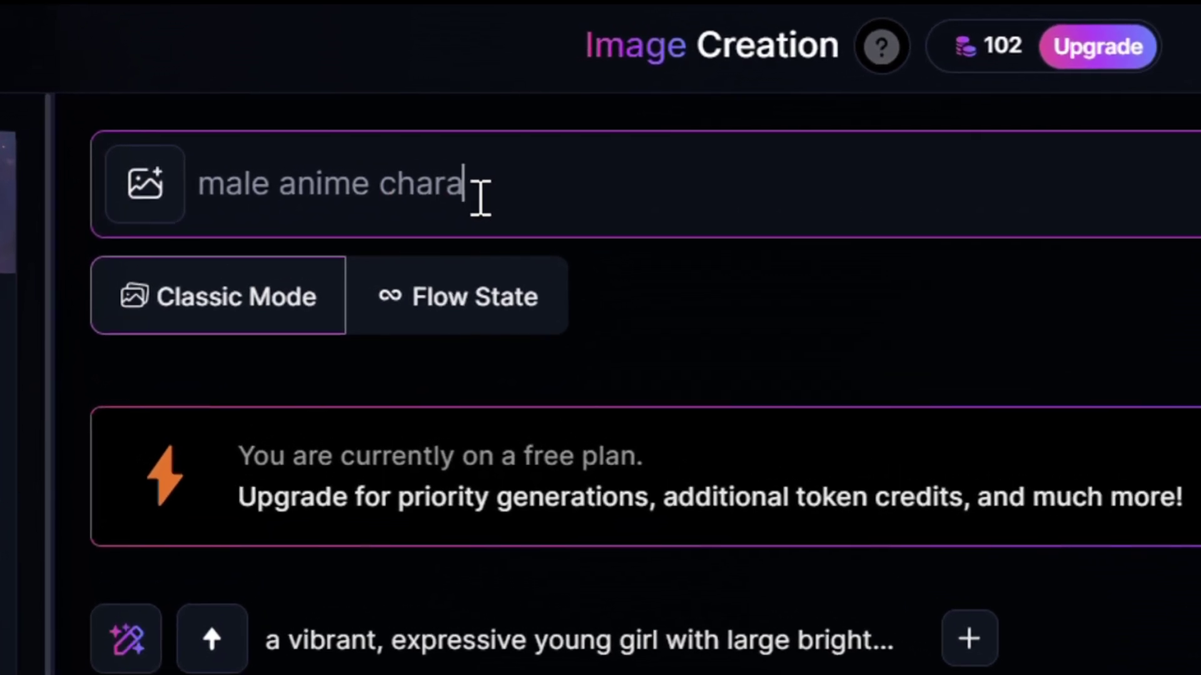
text(cter)
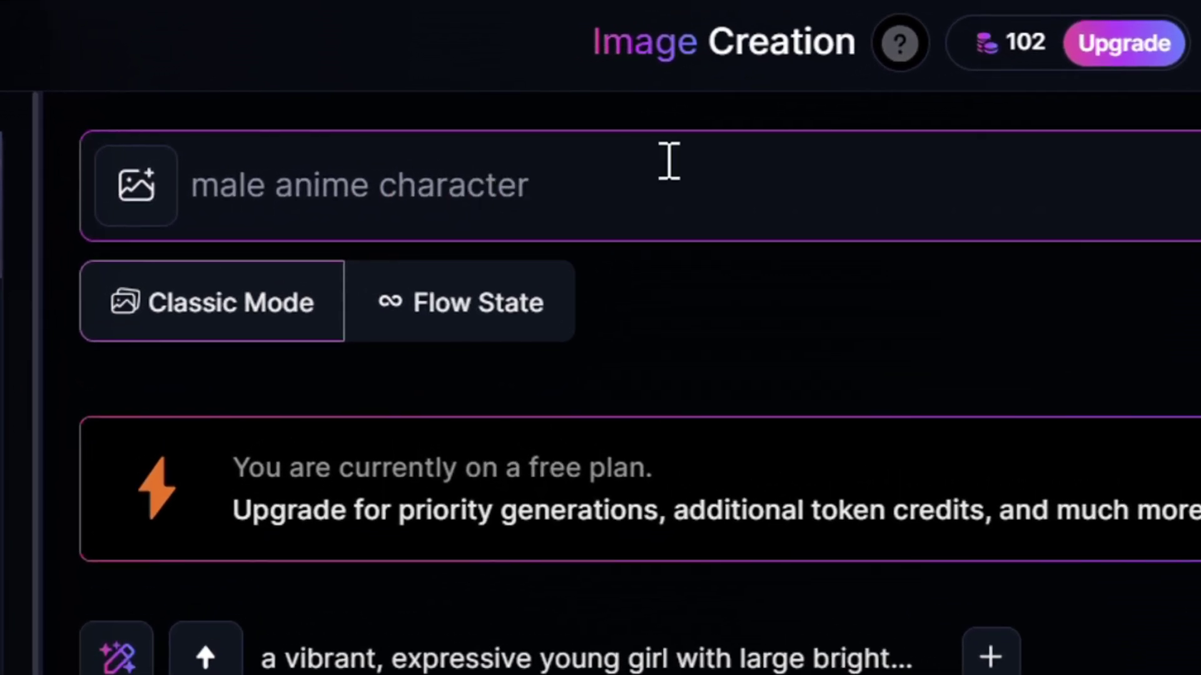
key(Return)
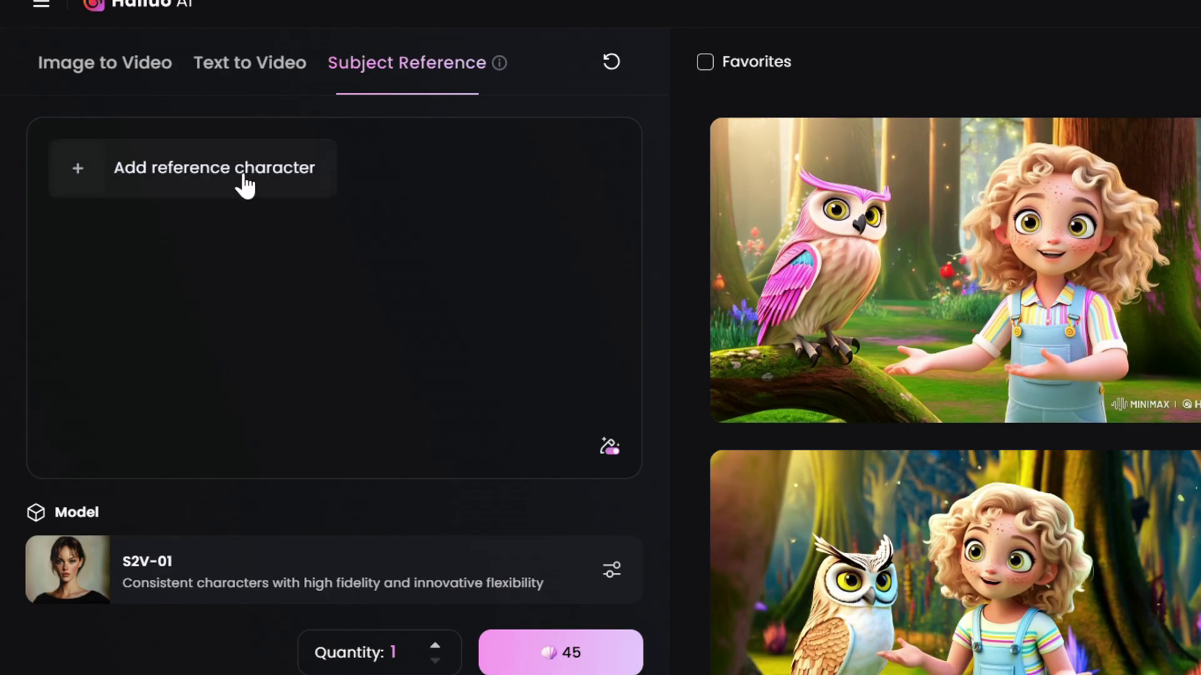
Confirm the spiky black-haired anime hero image as reference character, ready for a prompt
click(241, 182)
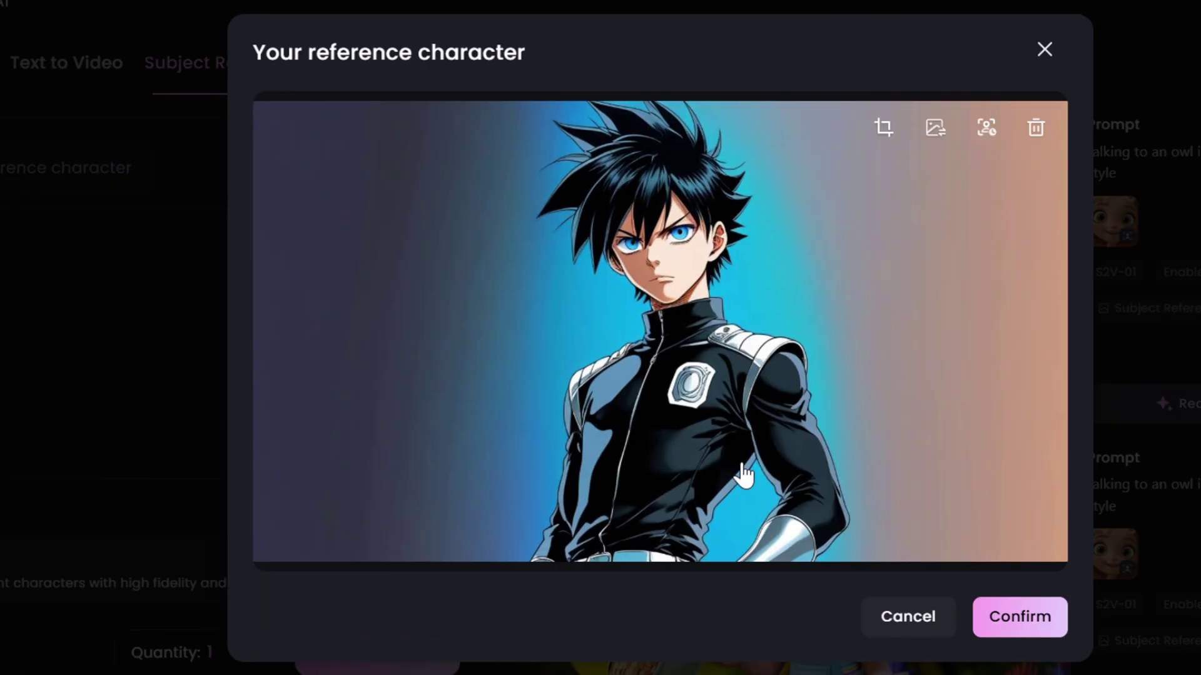
click(1019, 616)
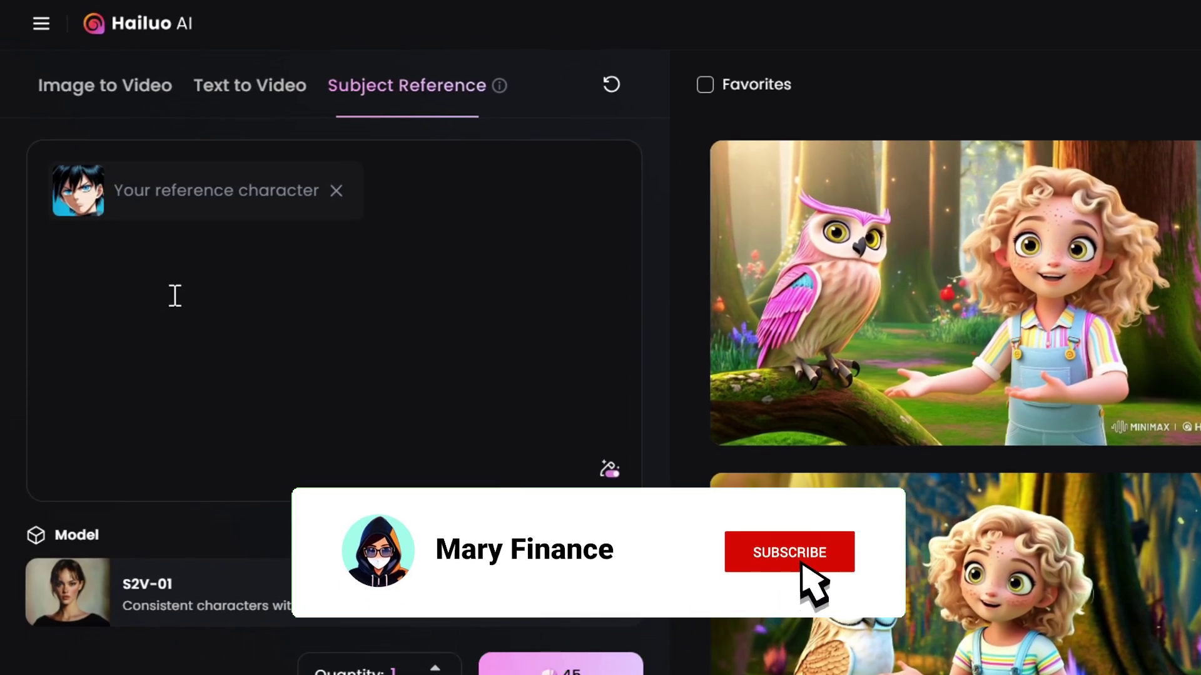
click(175, 295)
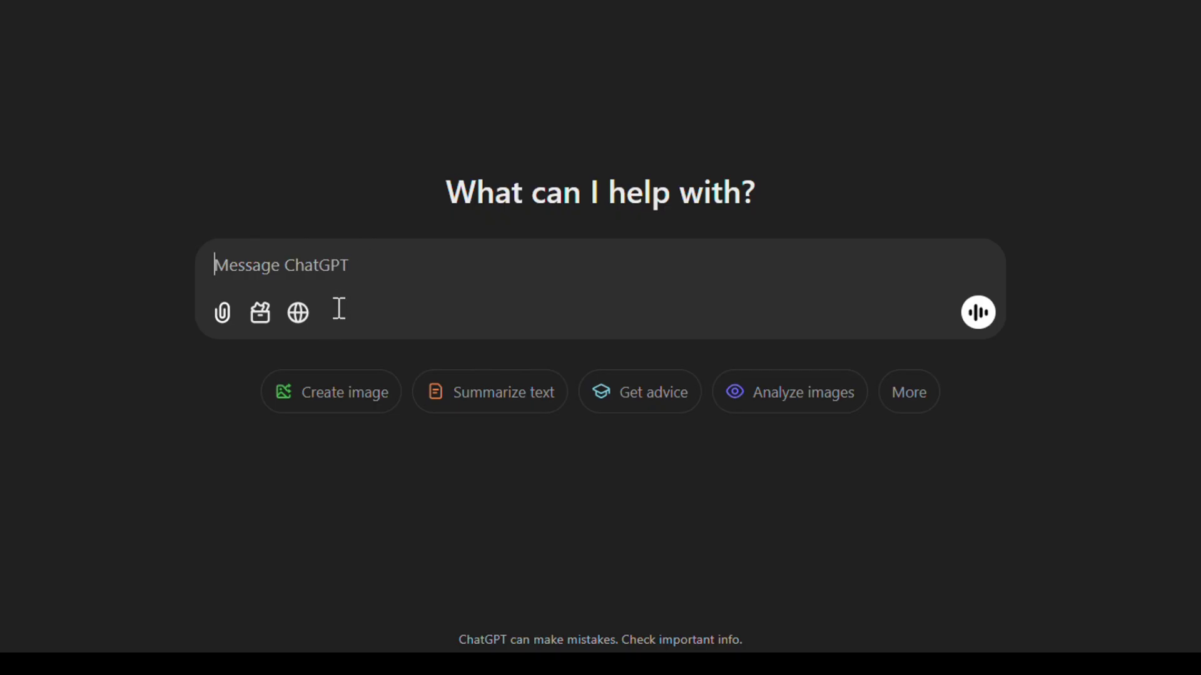
Ask ChatGPT for a scene-by-scene anime trailer outline and select Scene 1's visuals
click(341, 303)
text(G)
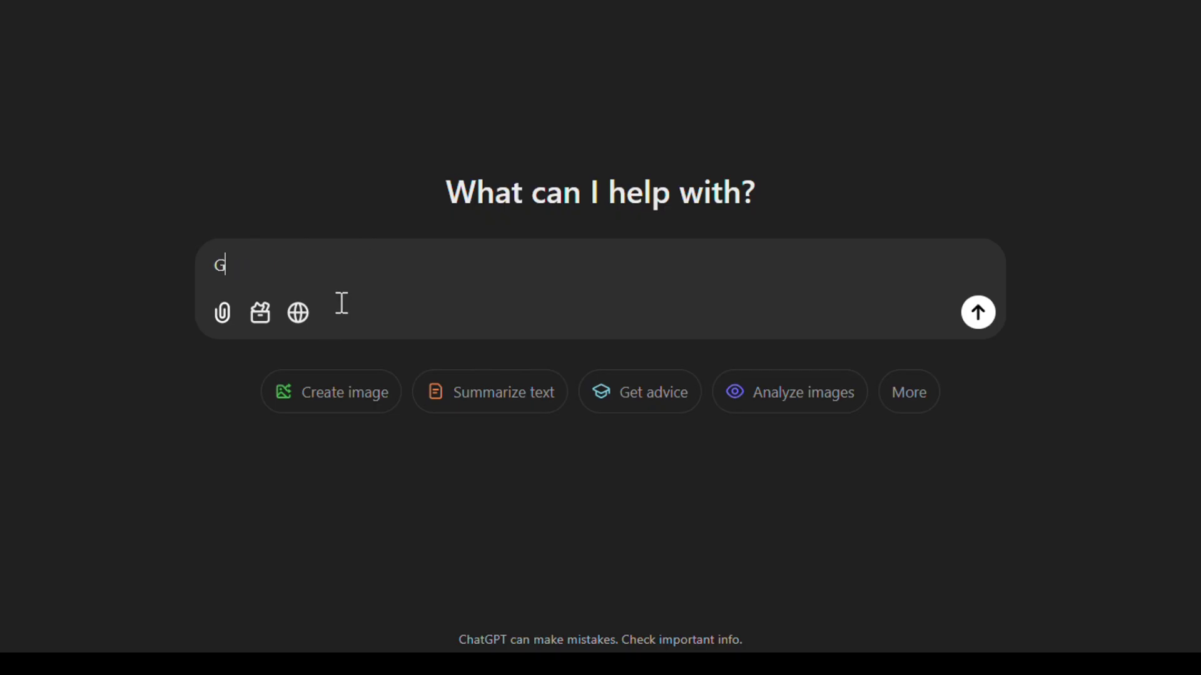
text(ive me a scene by scene description for an anime adventure trailer featuring a male hero)
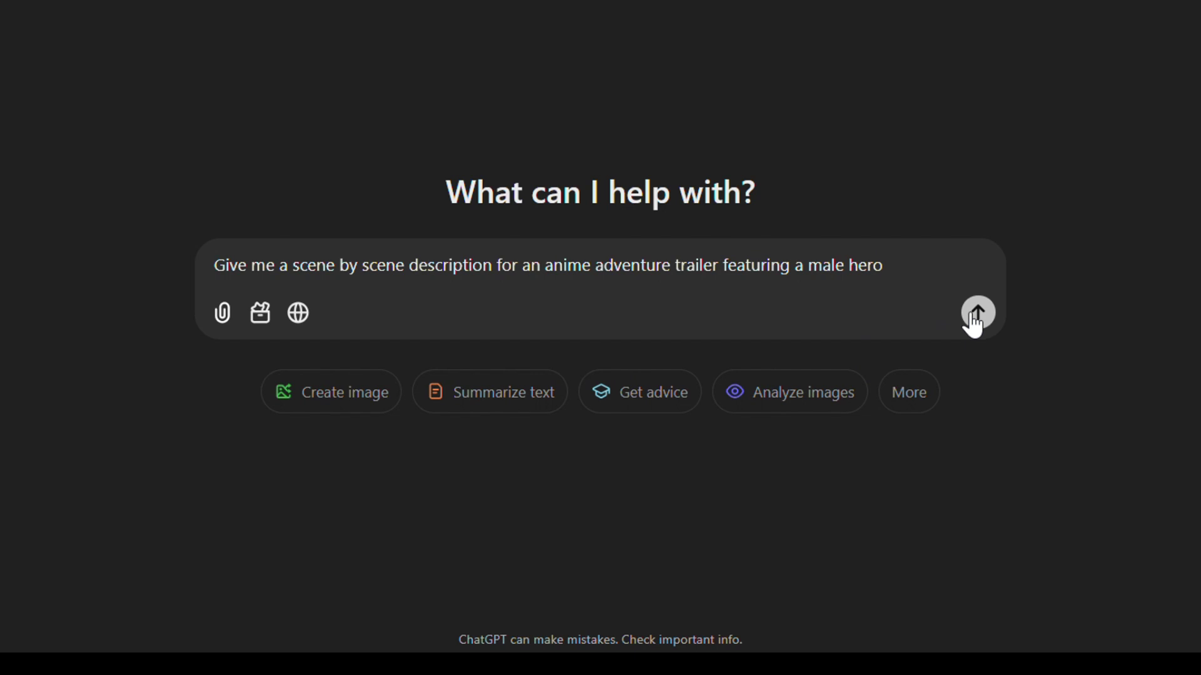
click(974, 322)
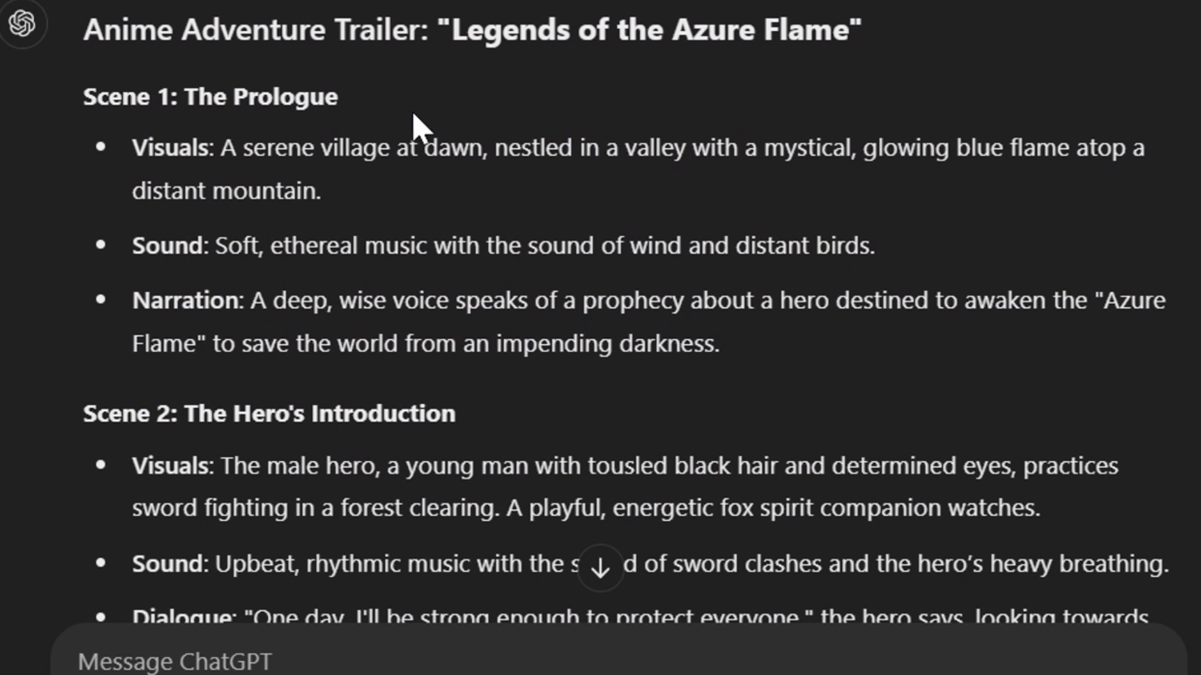
scroll(826, 62, up, 1)
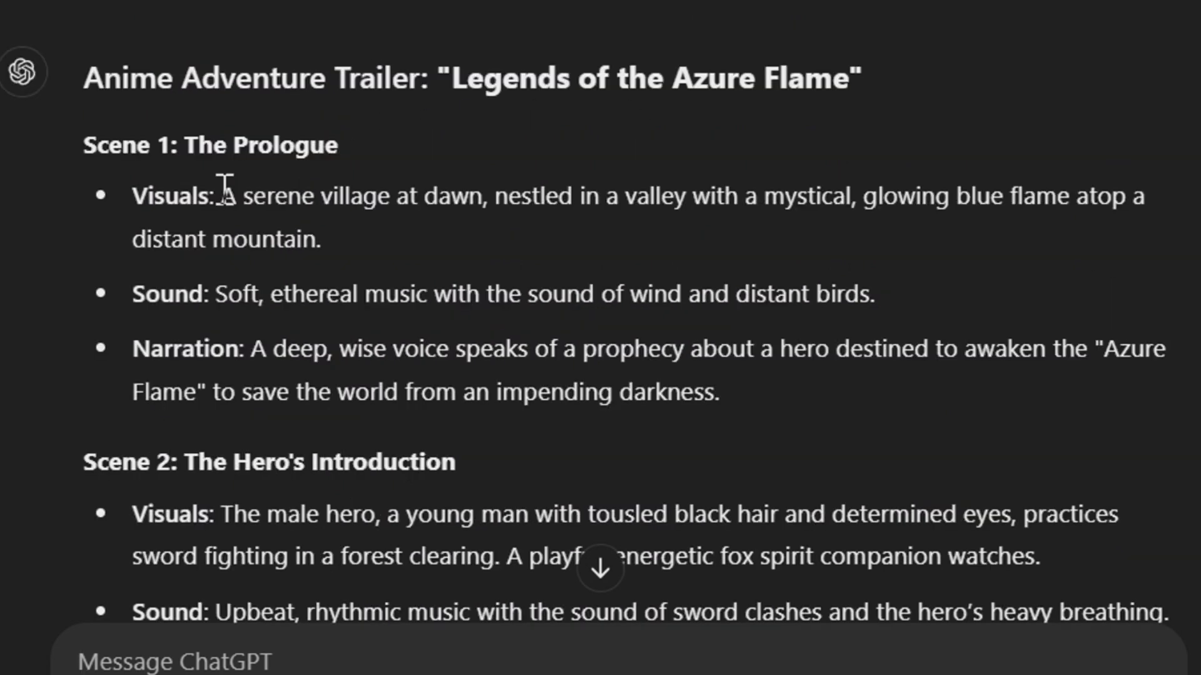
drag(222, 196, 317, 233)
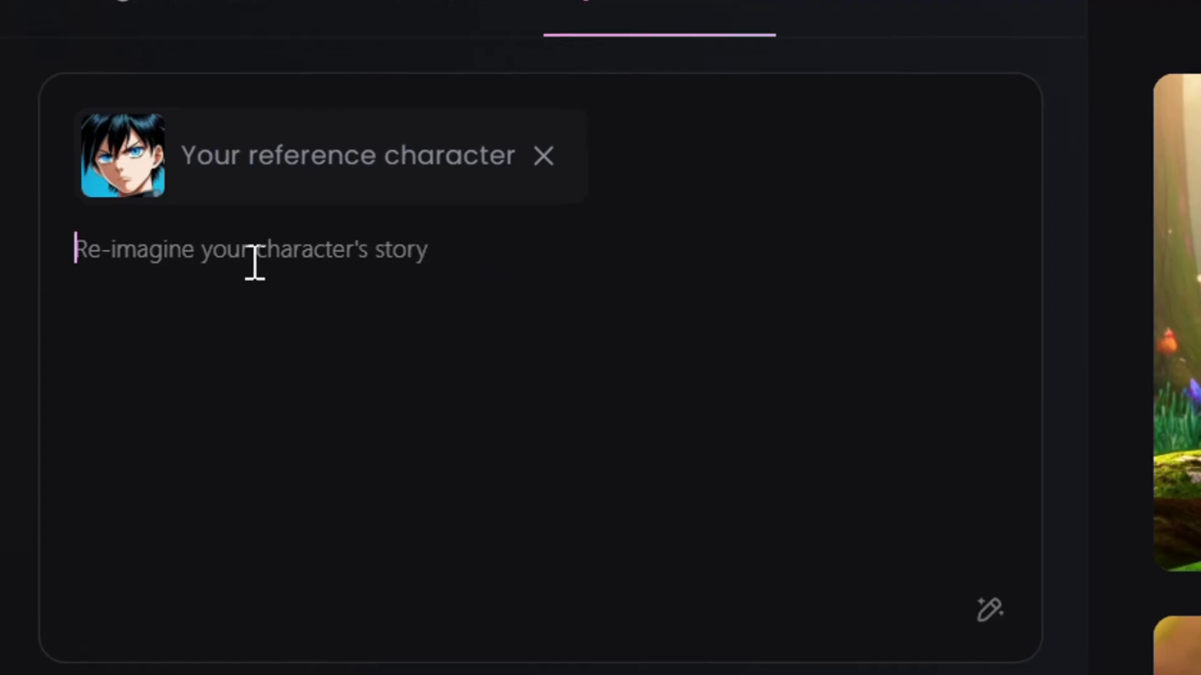
Generate a video from the pasted Scene 1 village description plus ' - anime style video'
text(A serene village at dawn, nestled in a valley with a mystical, glowing blue flame atop a distant mountain)
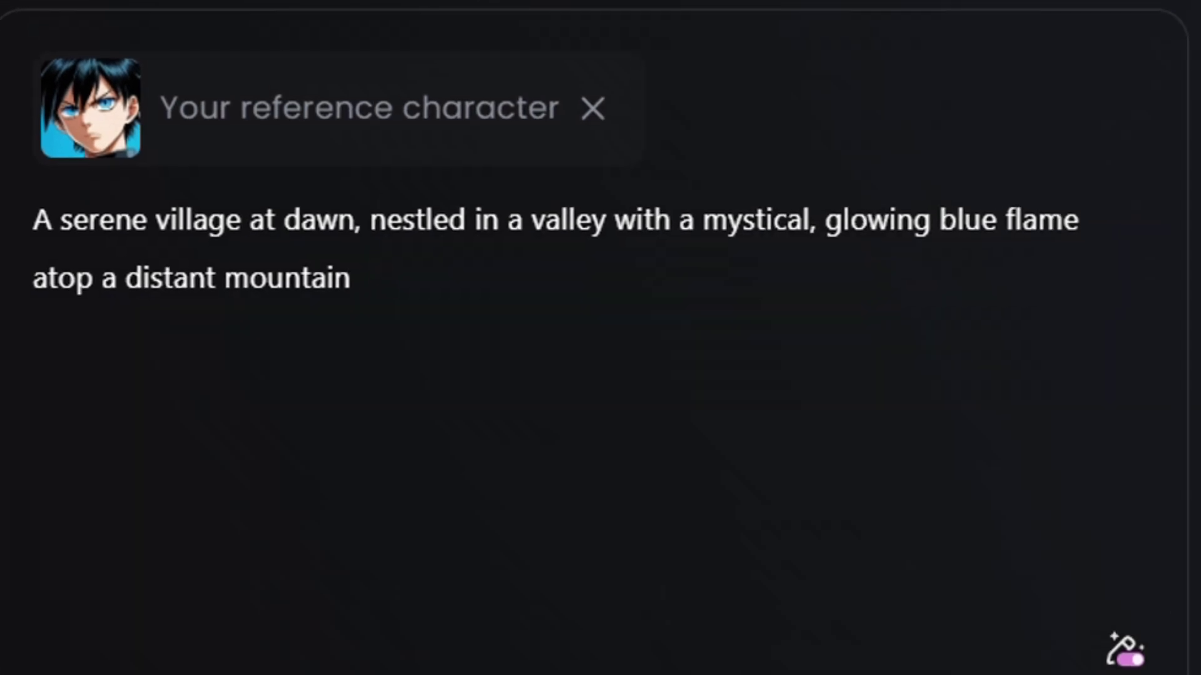
text(- anime style )
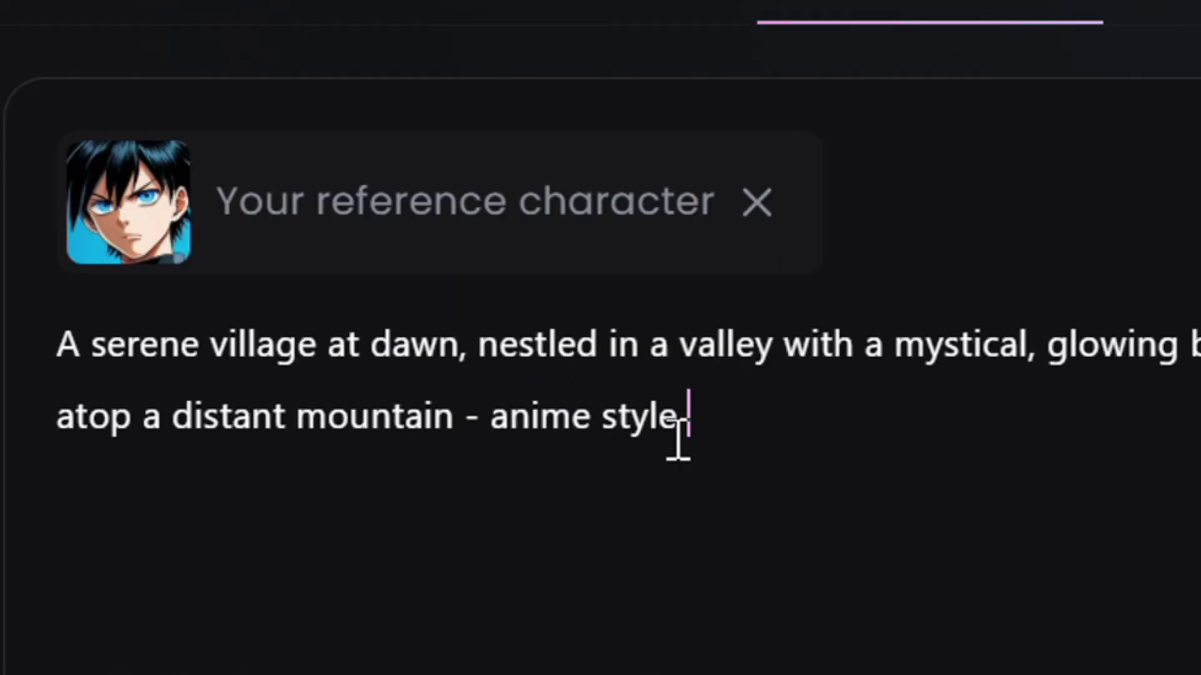
text(video)
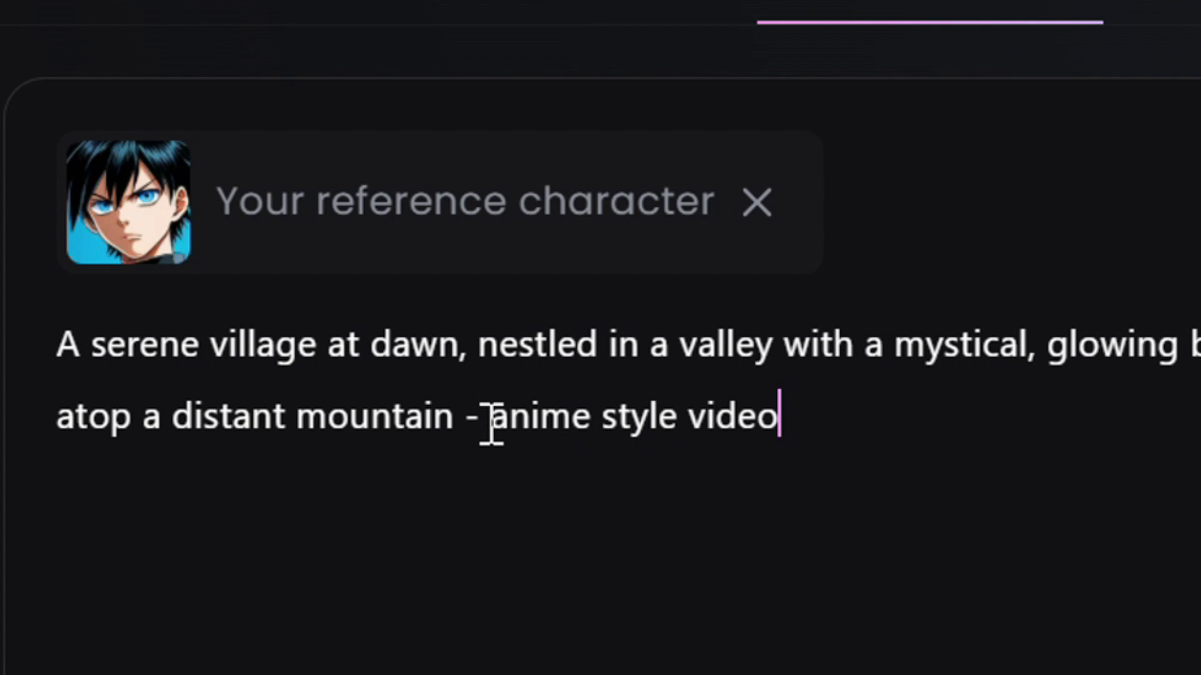
drag(490, 429, 780, 430)
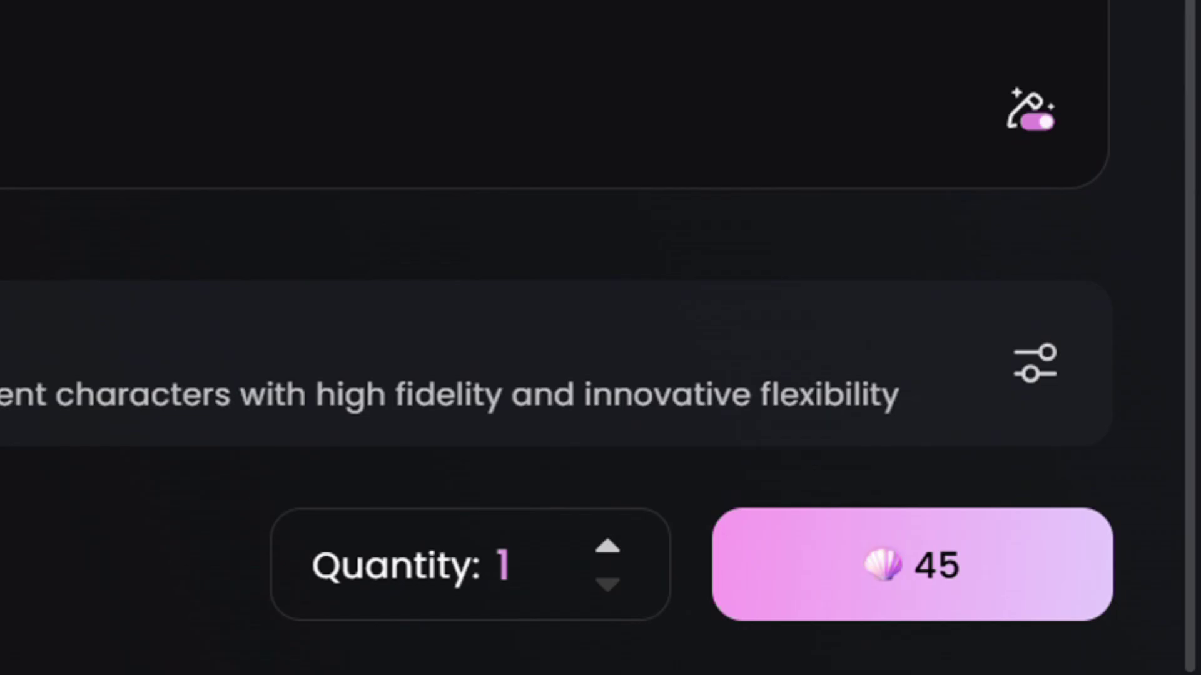
click(870, 576)
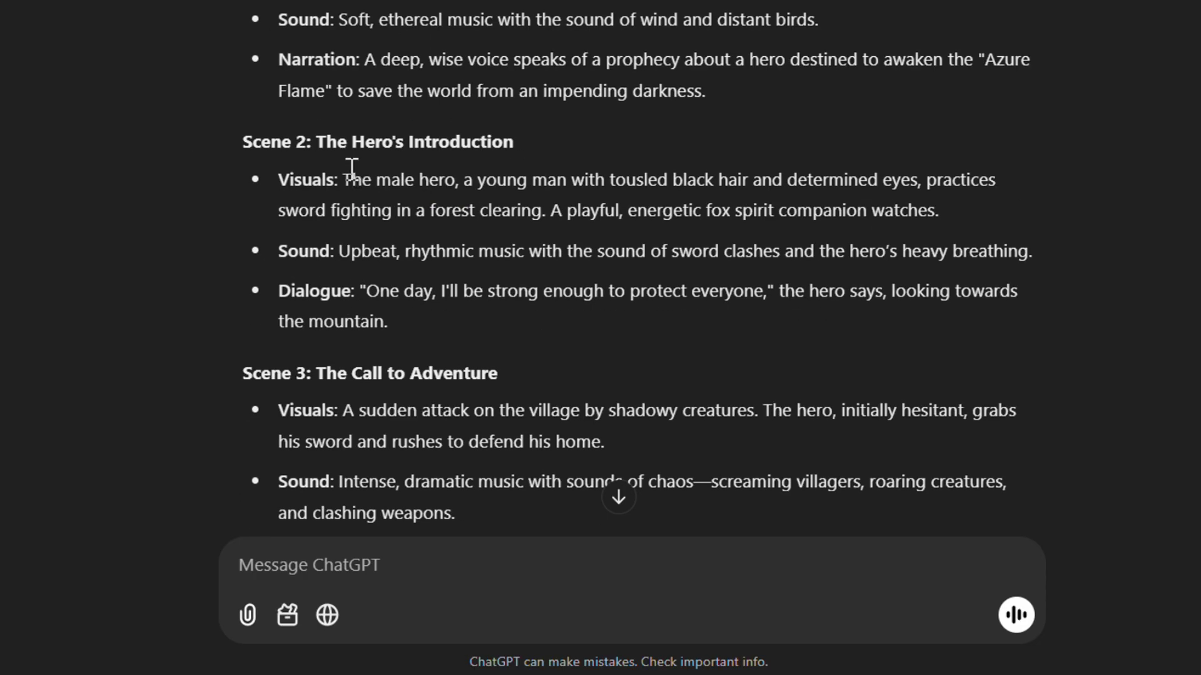
drag(345, 180, 982, 222)
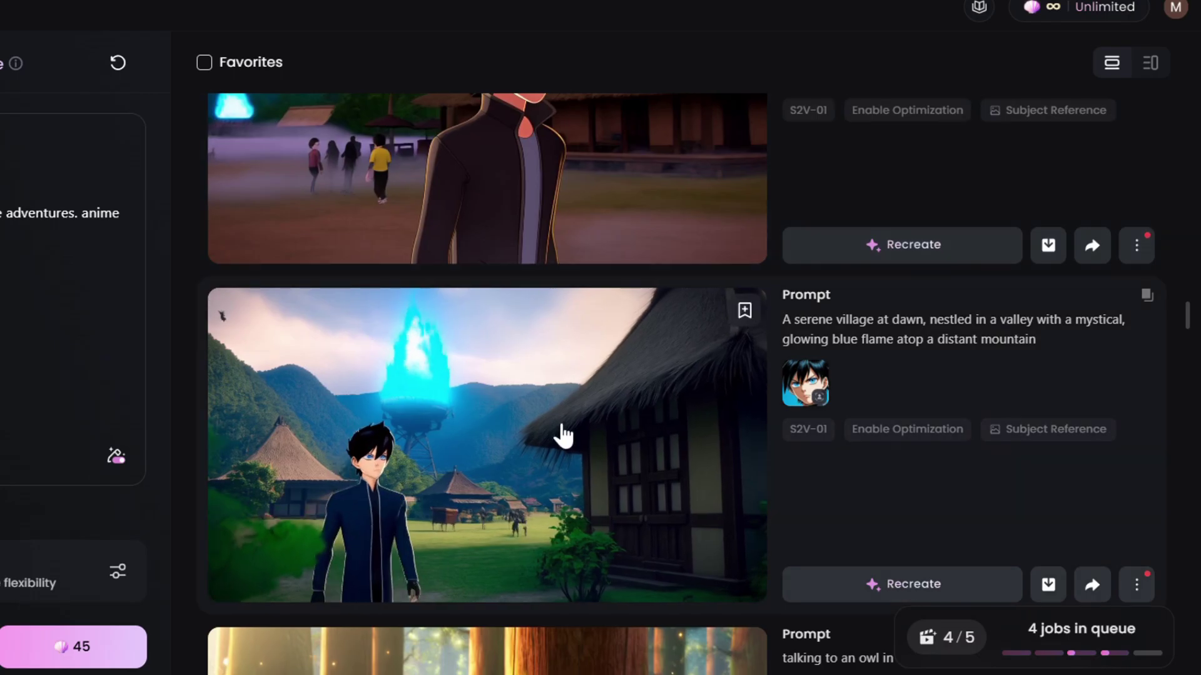
Scroll up through the results gallery to the blue-flame village clip
scroll(562, 435, up, 20)
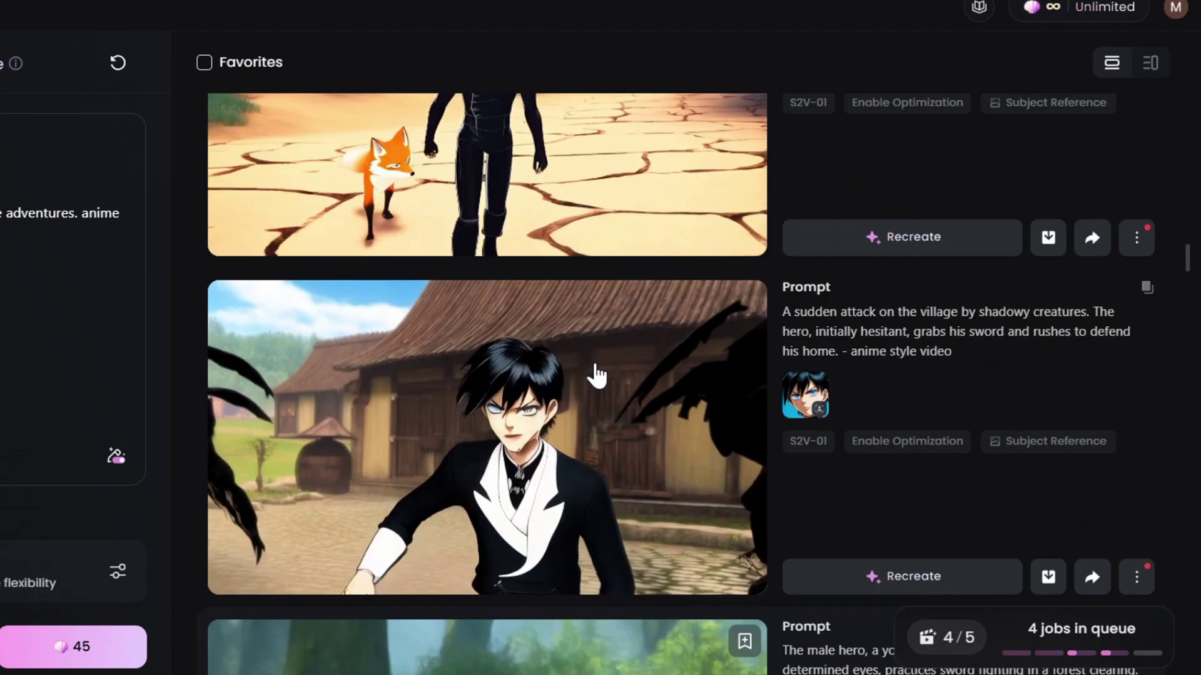
scroll(597, 375, up, 15)
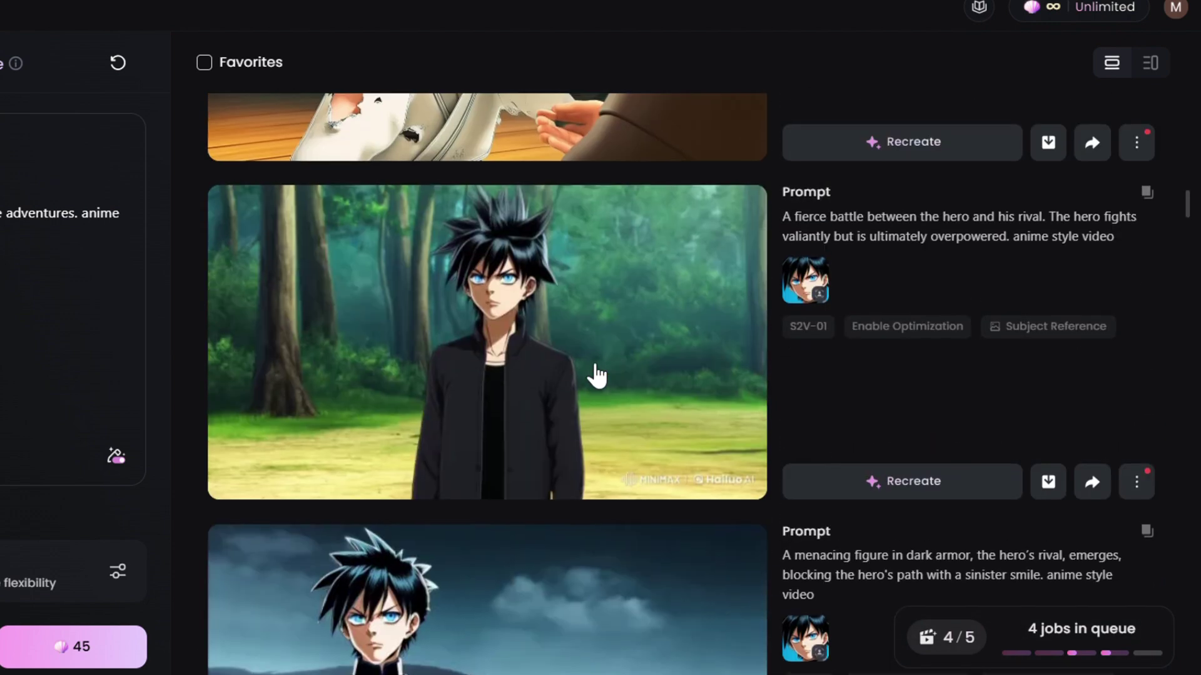
scroll(956, 350, up, 15)
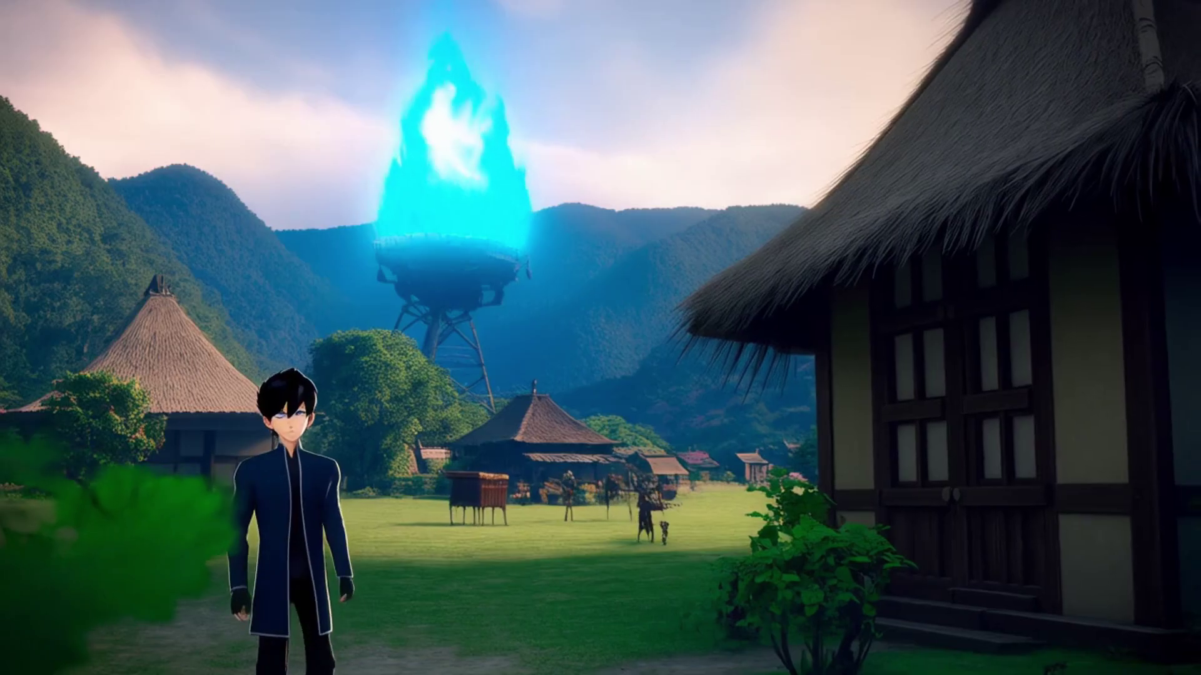